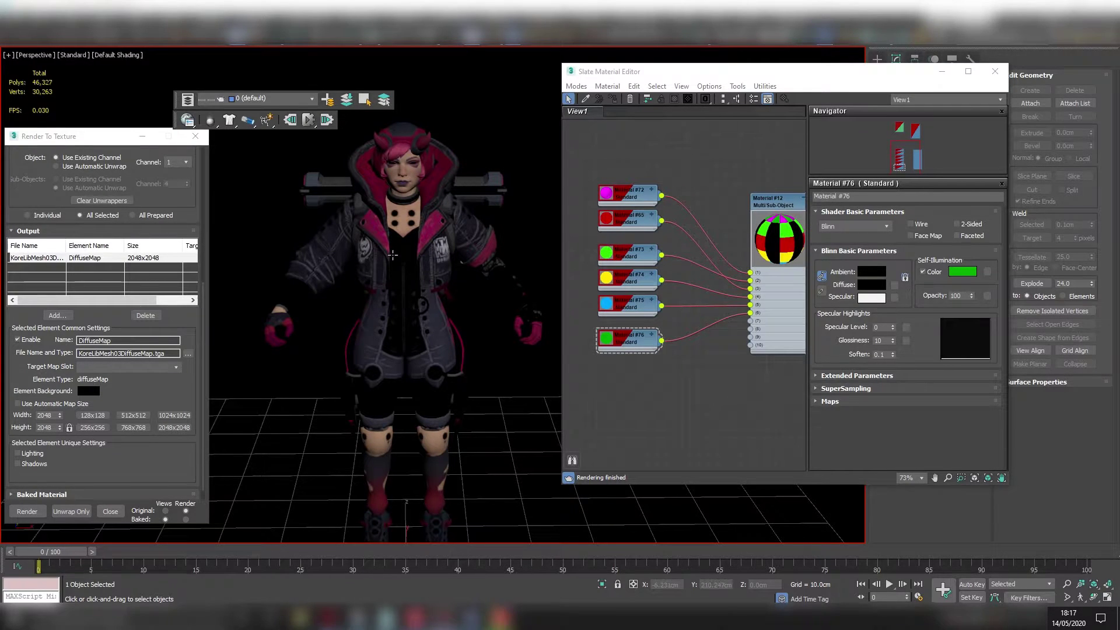
# Orbit the Perspective view to see the character turned, then facing the camera again.
pyautogui.moveTo(393, 255)
pyautogui.keyDown('alt'); pyautogui.mouseDown(button='middle')
pyautogui.moveTo(420, 279)
pyautogui.moveTo(399, 287)
pyautogui.mouseUp(button='middle'); pyautogui.keyUp('alt')
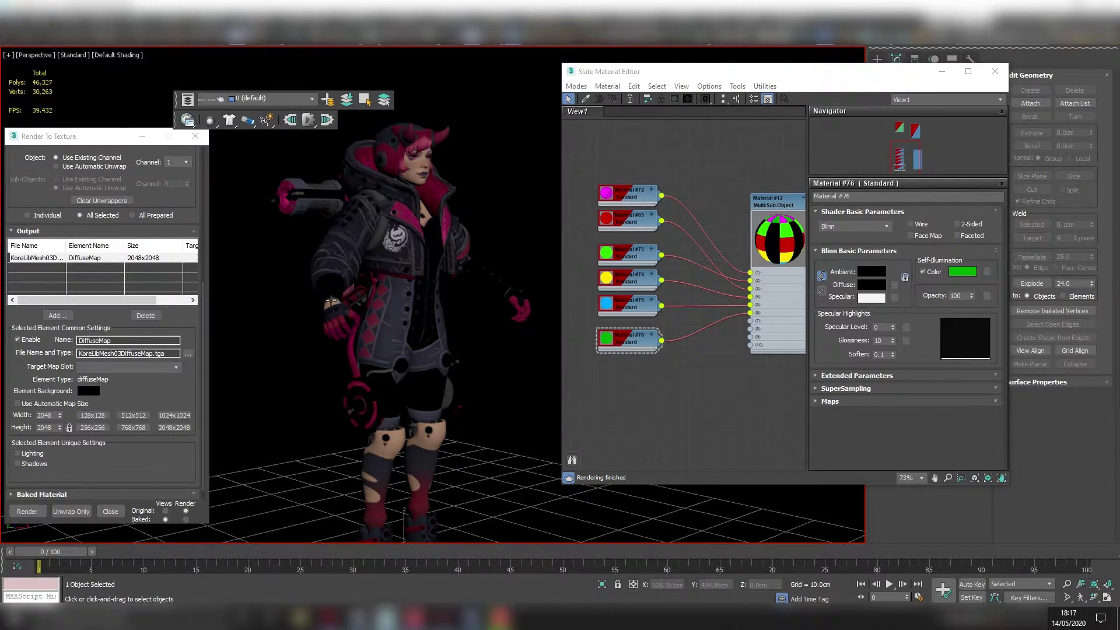
pyautogui.keyDown('alt'); pyautogui.moveTo(375, 271); pyautogui.dragTo(376, 289, button='middle'); pyautogui.keyUp('alt')
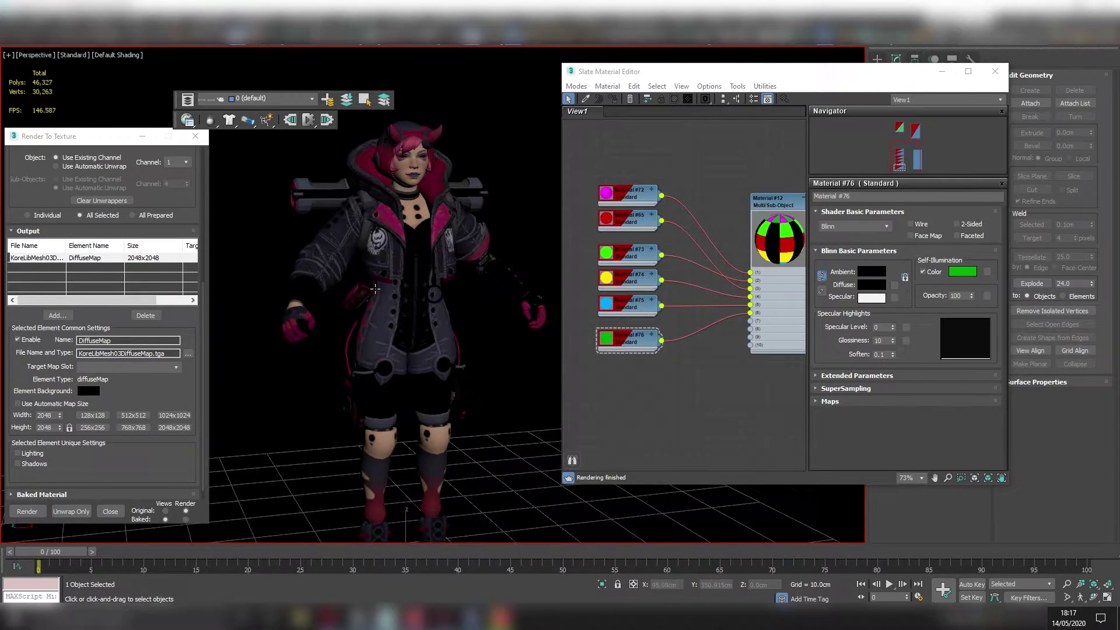
# Switch to Quixel Mixer and orbit around the blank 2048-px plane from several angles.
pyautogui.click(446, 616)
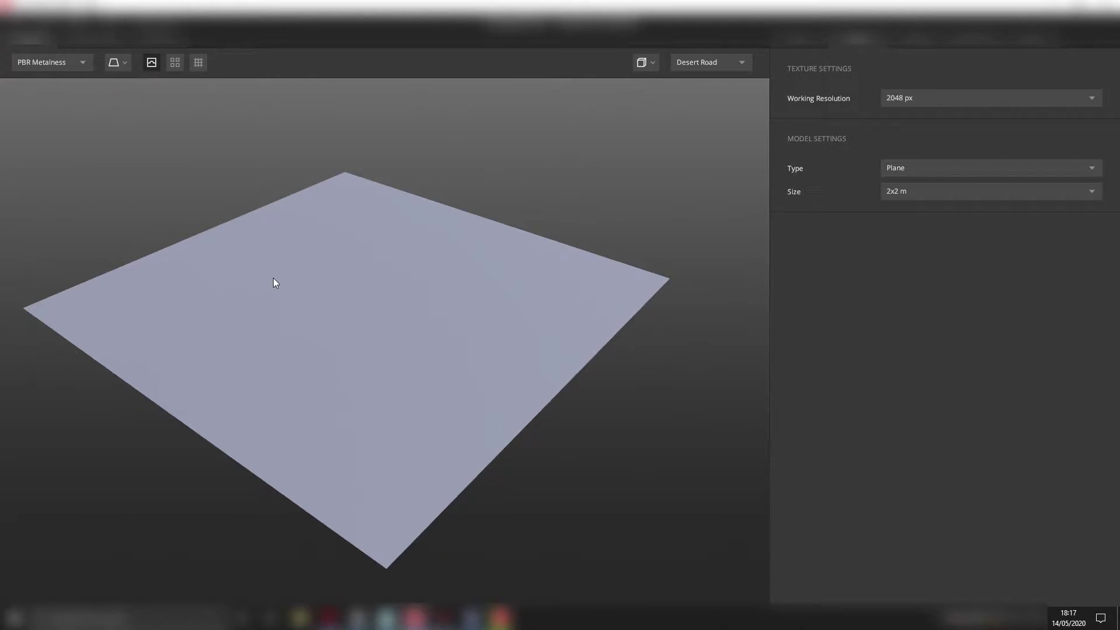
pyautogui.moveTo(273, 282)
pyautogui.mouseDown()
pyautogui.moveTo(350, 290)
pyautogui.moveTo(390, 314)
pyautogui.mouseUp()
pyautogui.moveTo(306, 299)
pyautogui.mouseDown()
pyautogui.moveTo(393, 310)
pyautogui.moveTo(417, 294)
pyautogui.moveTo(503, 297)
pyautogui.mouseUp()
pyautogui.moveTo(316, 278)
pyautogui.mouseDown()
pyautogui.moveTo(470, 270)
pyautogui.moveTo(472, 248)
pyautogui.mouseUp()
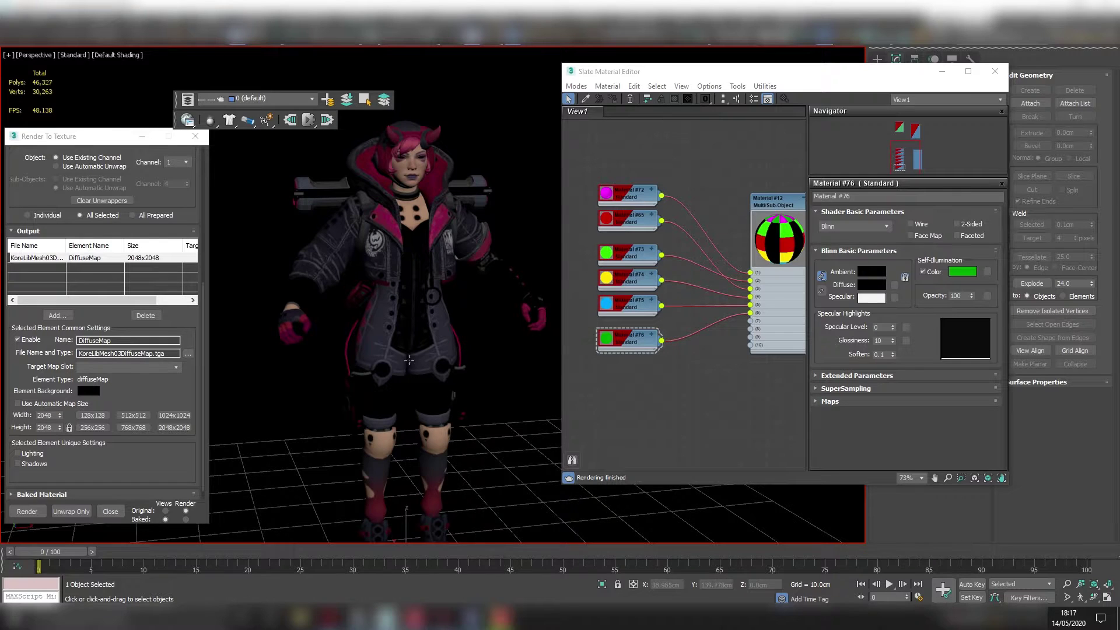
pyautogui.keyDown('alt'); pyautogui.moveTo(408, 359); pyautogui.dragTo(426, 362, button='middle'); pyautogui.keyUp('alt')
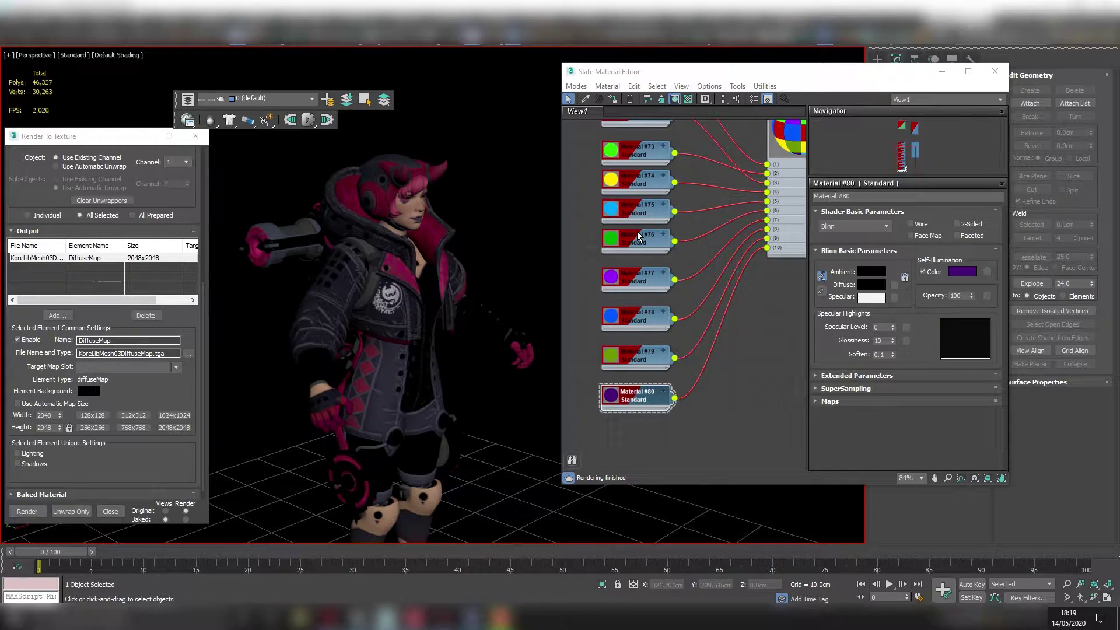
# Close the material editor and select the character's hood elements in Element mode.
pyautogui.click(995, 71)
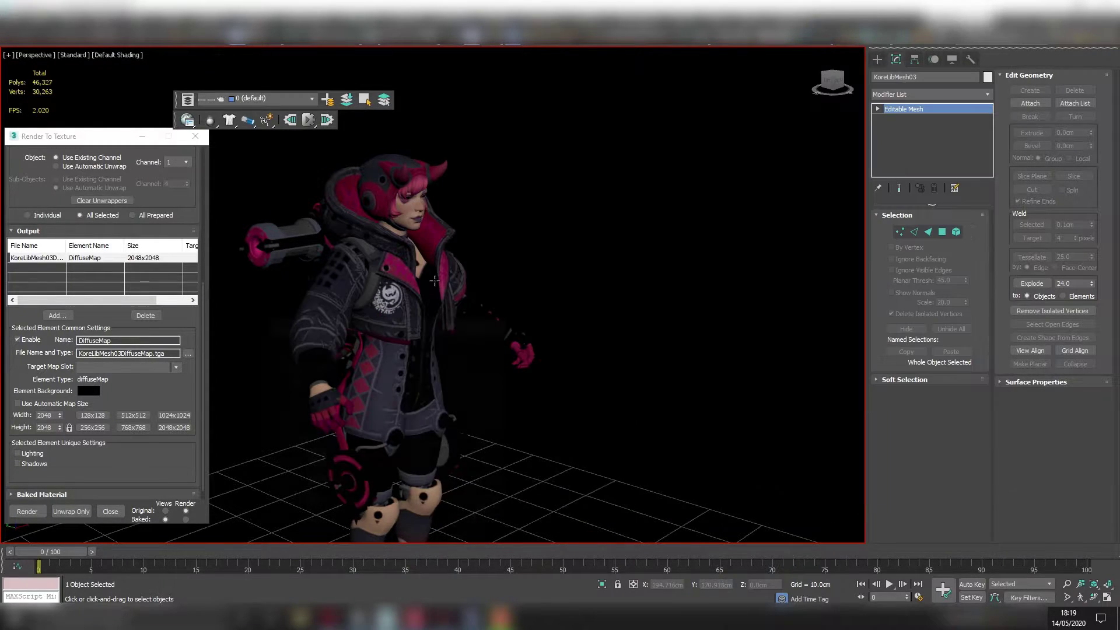
pyautogui.click(956, 231)
pyautogui.click(368, 201)
pyautogui.scroll(2, 394, 254)
pyautogui.scroll(2, 398, 263)
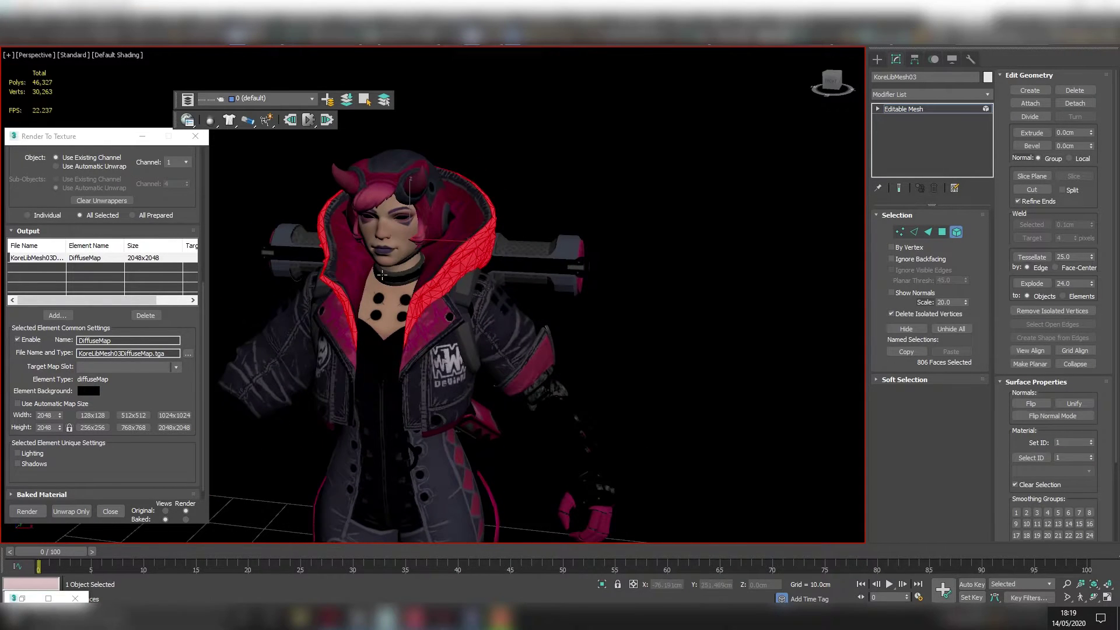
pyautogui.scroll(2, 399, 265)
pyautogui.keyDown('ctrl'); pyautogui.click(417, 295); pyautogui.keyUp('ctrl')
pyautogui.keyDown('alt'); pyautogui.moveTo(417, 295); pyautogui.dragTo(998, 474, button='middle'); pyautogui.keyUp('alt')
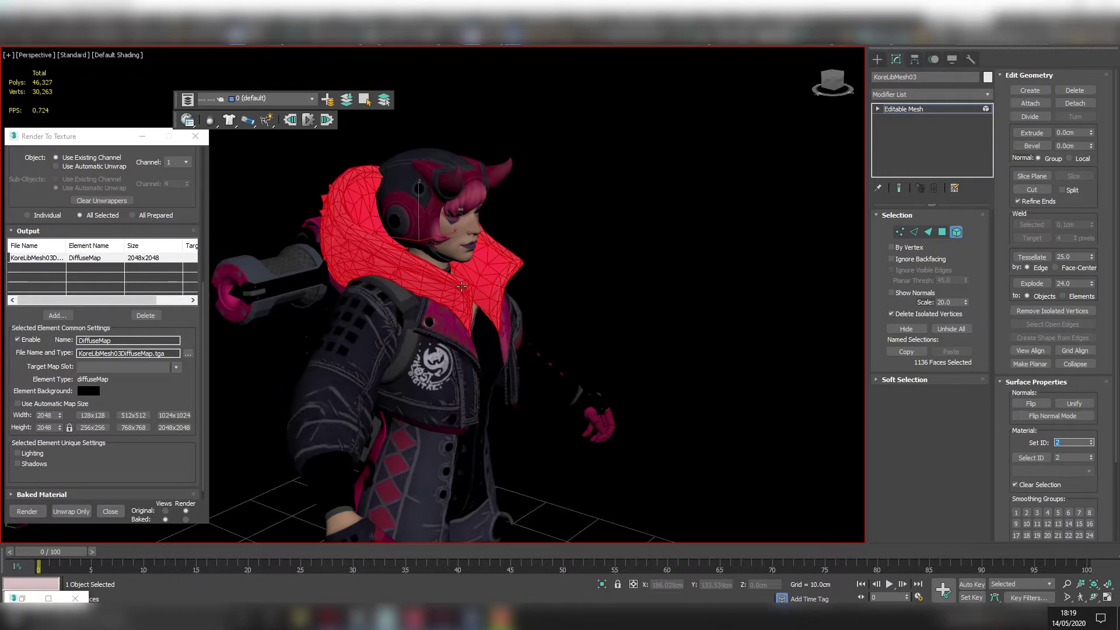
pyautogui.keyDown('alt'); pyautogui.moveTo(490, 350); pyautogui.dragTo(628, 368, button='middle'); pyautogui.keyUp('alt')
# Set Material #78's self-illumination to blue and wire it to multi-material slot 8.
pyautogui.press('m')
pyautogui.click(628, 368)
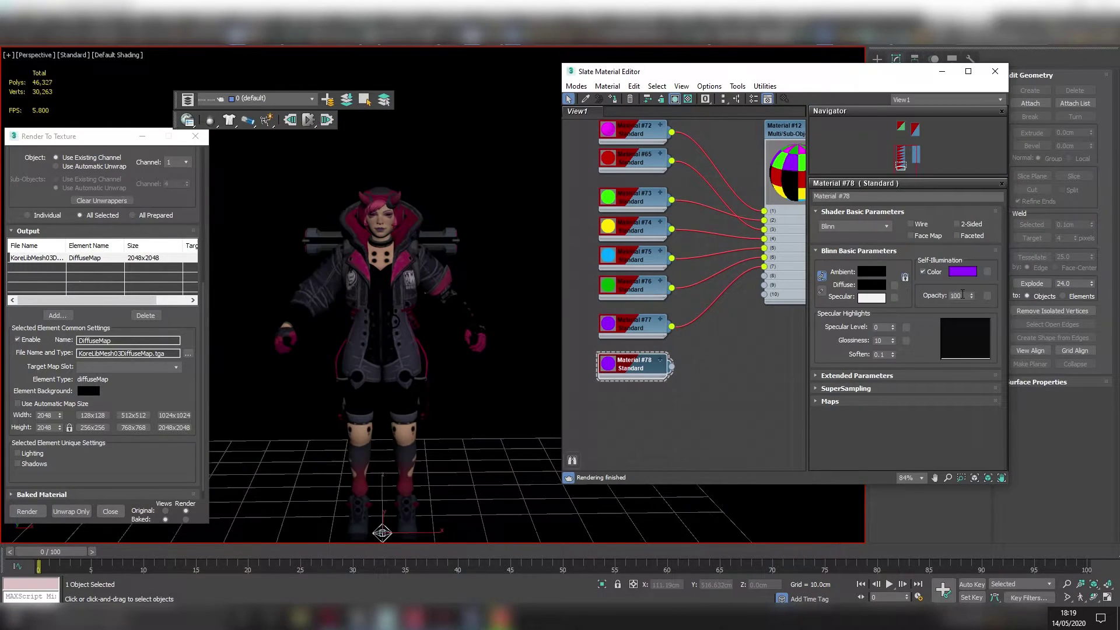
pyautogui.click(961, 272)
pyautogui.moveTo(421, 112); pyautogui.dragTo(423, 113)
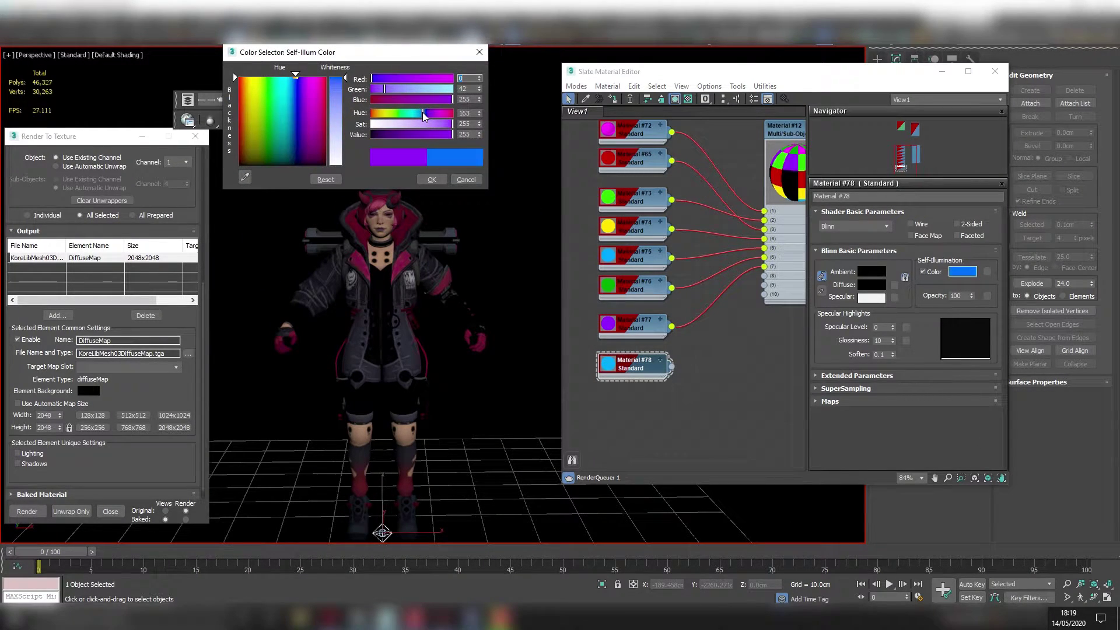
pyautogui.click(433, 179)
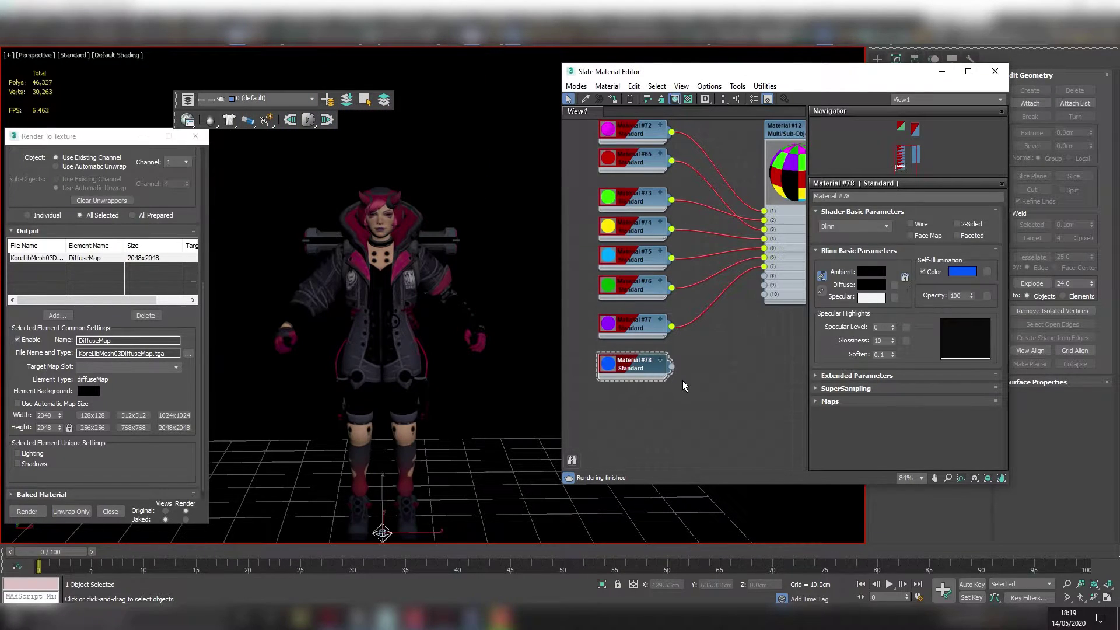
pyautogui.moveTo(671, 365); pyautogui.dragTo(764, 273)
# Duplicate it as green Material #79 and apply the multi-material to the character.
pyautogui.moveTo(664, 371)
pyautogui.keyDown('shift'); pyautogui.mouseDown()
pyautogui.moveTo(663, 401)
pyautogui.moveTo(764, 294)
pyautogui.mouseUp(); pyautogui.keyUp('shift')
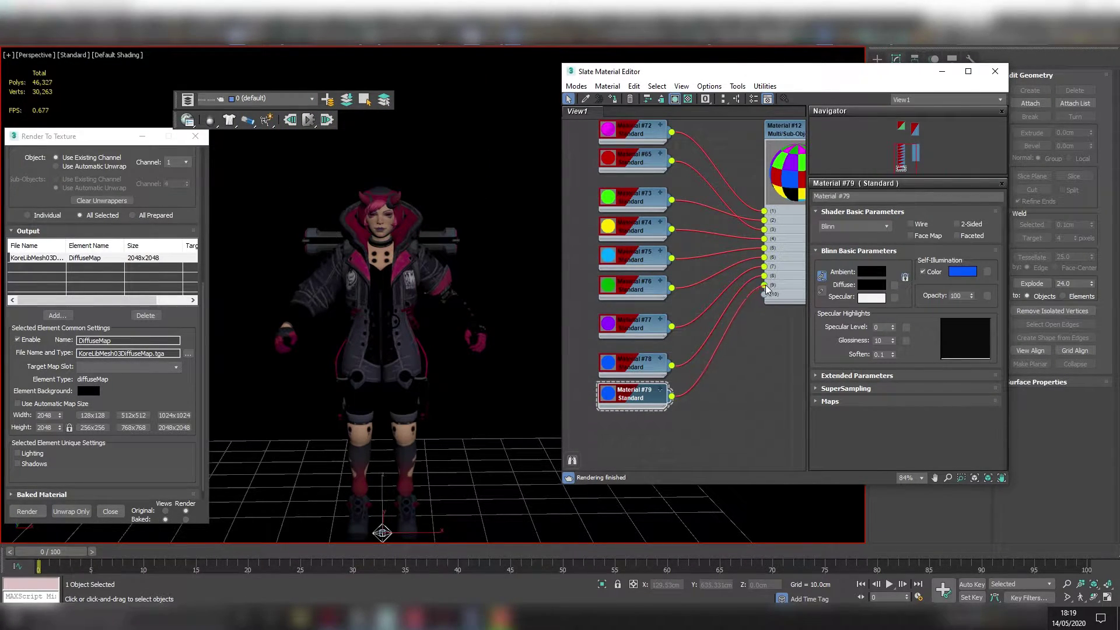
pyautogui.click(963, 272)
pyautogui.moveTo(279, 131); pyautogui.dragTo(322, 85)
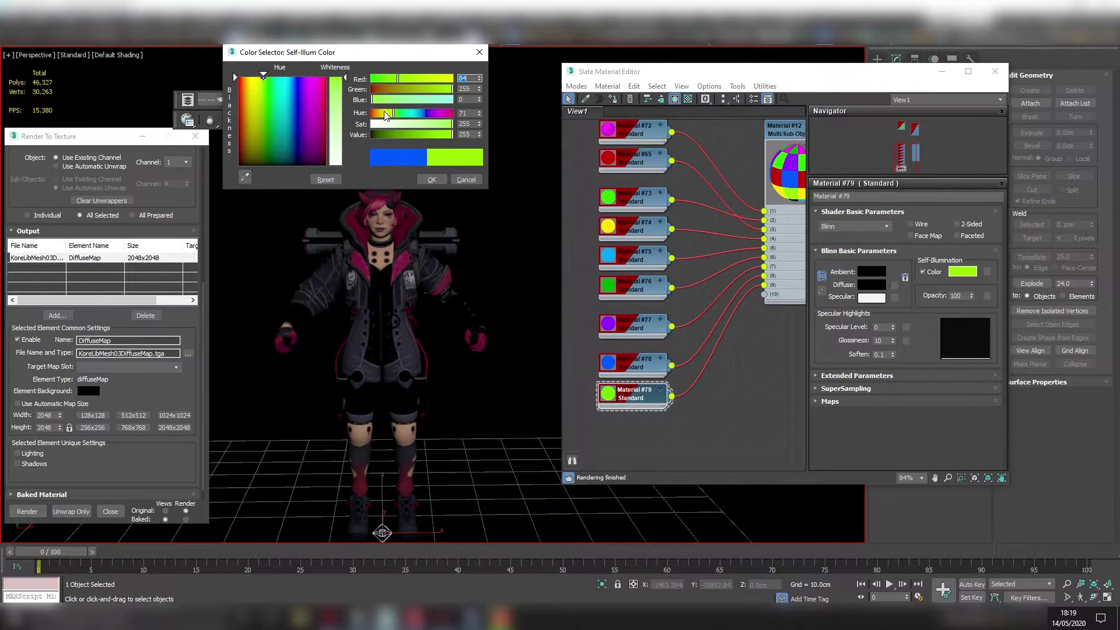
pyautogui.click(432, 179)
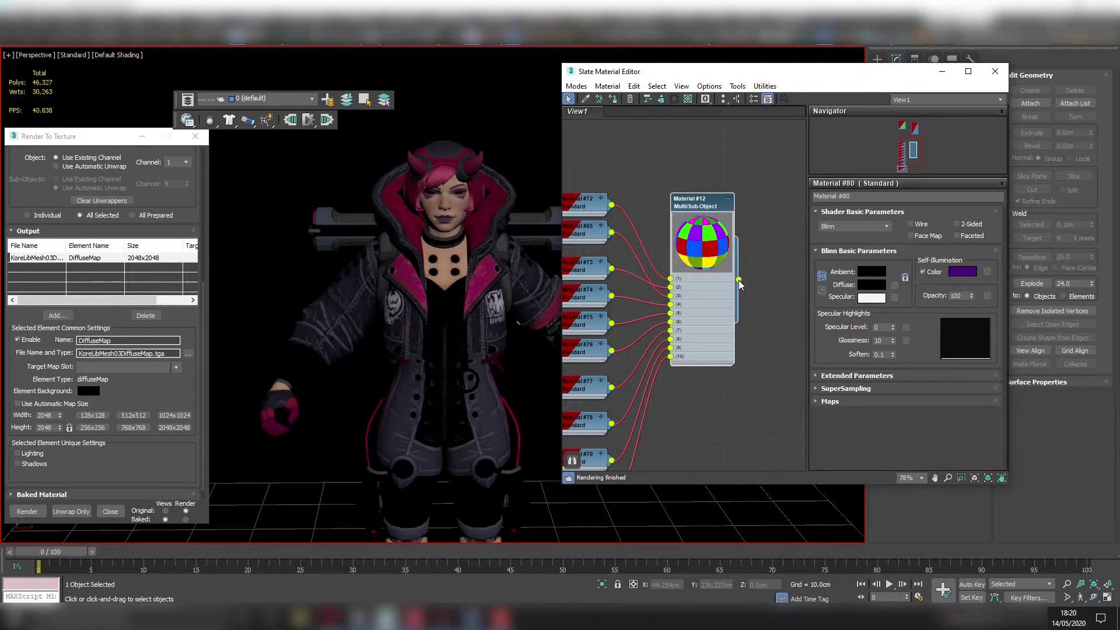
pyautogui.moveTo(739, 281); pyautogui.dragTo(453, 371)
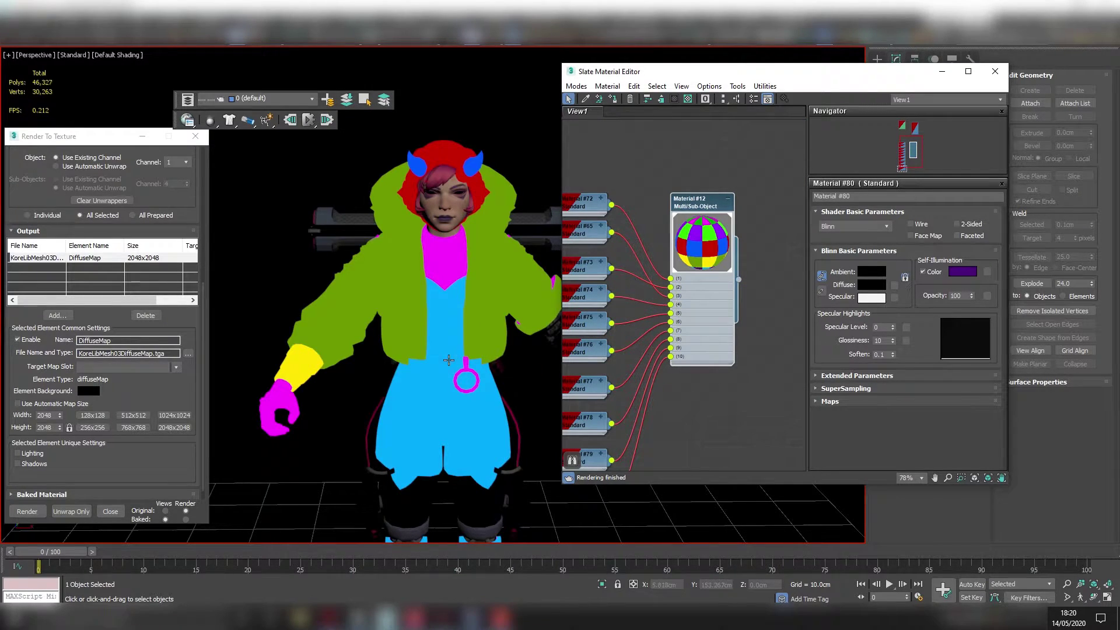
pyautogui.keyDown('alt'); pyautogui.moveTo(448, 360); pyautogui.dragTo(435, 373, button='middle'); pyautogui.keyUp('alt')
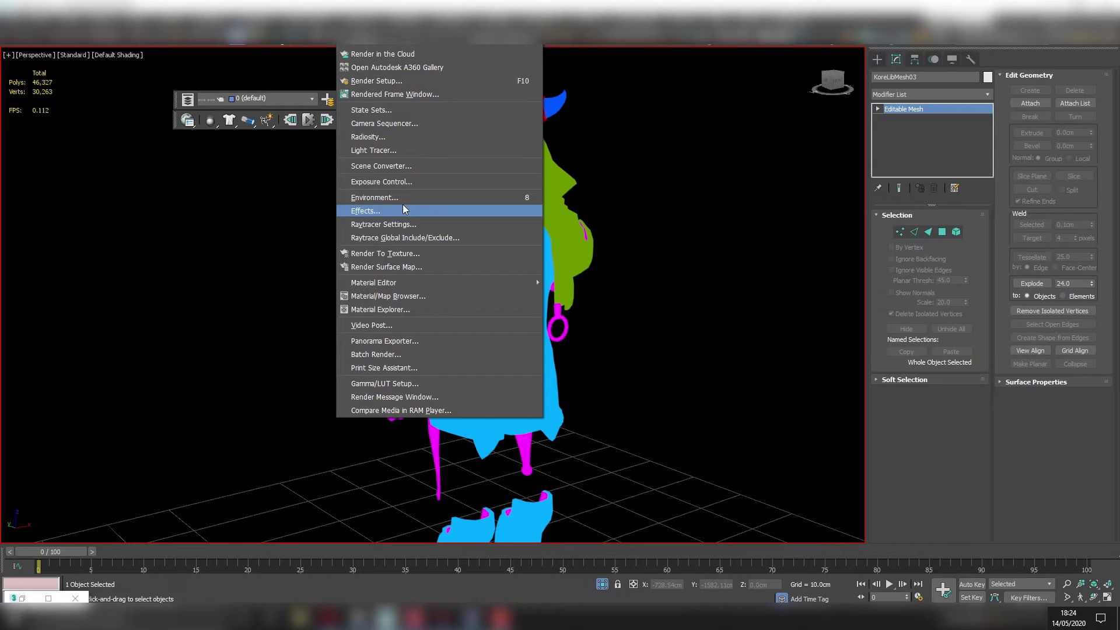
# Bring up the Render To Texture baking settings for the character.
pyautogui.click(351, 253)
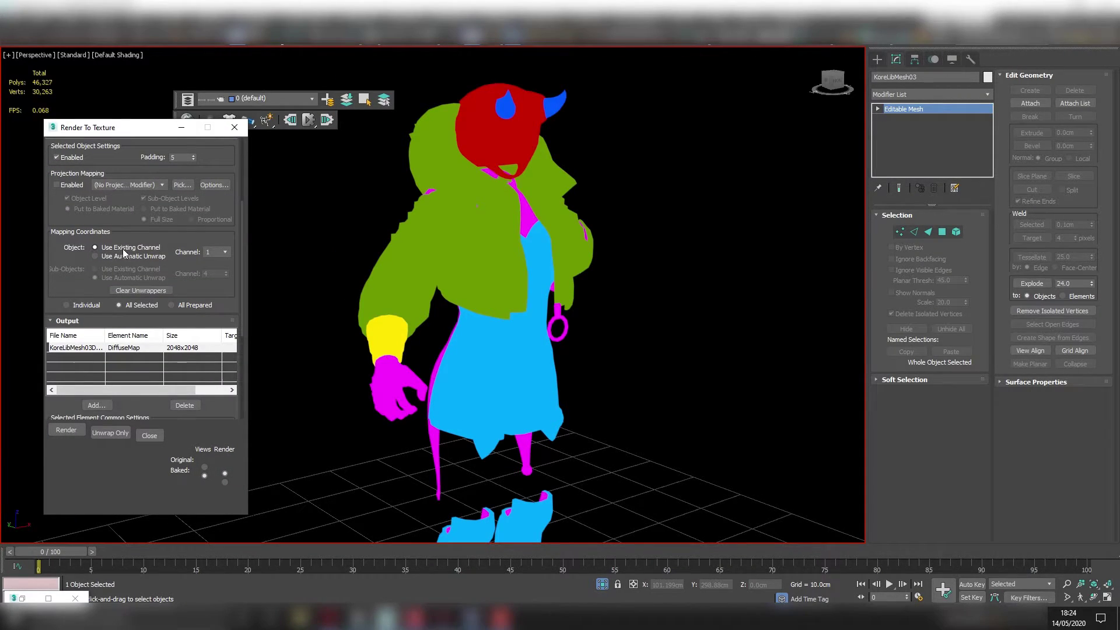
pyautogui.click(131, 257)
pyautogui.keyDown('alt'); pyautogui.moveTo(350, 257); pyautogui.dragTo(411, 260, button='middle'); pyautogui.keyUp('alt')
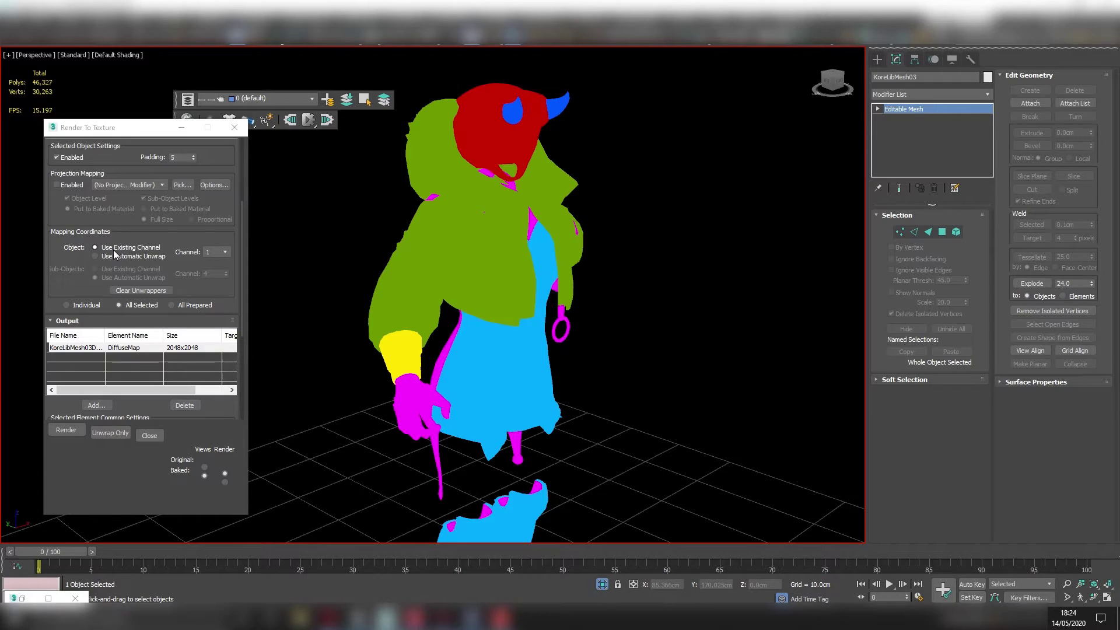
pyautogui.scroll(-2, 79, 268)
pyautogui.scroll(-3, 101, 167)
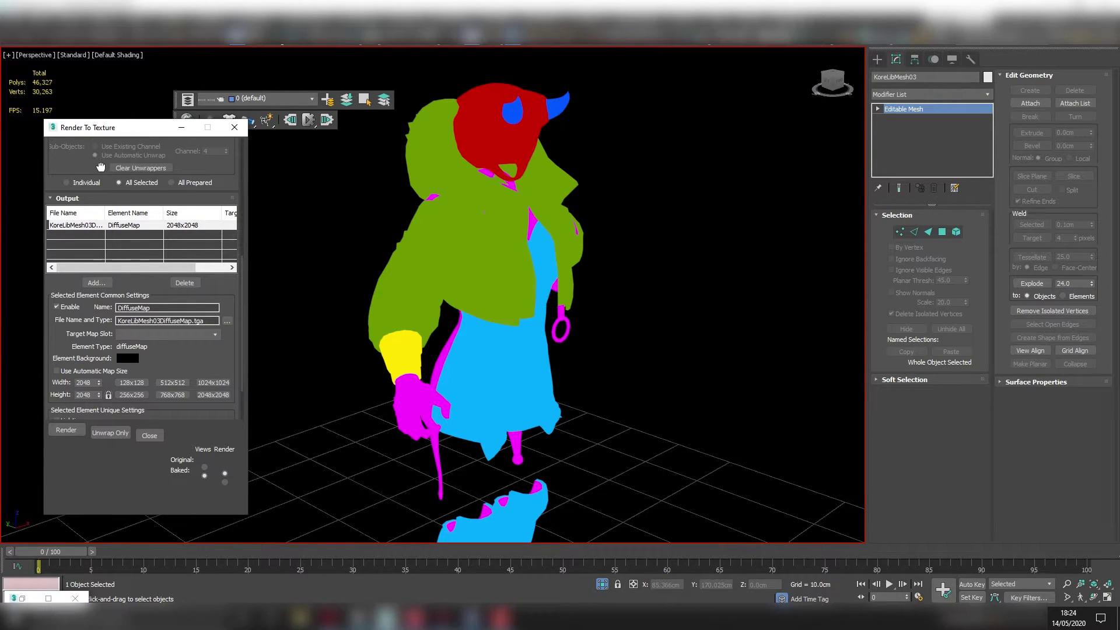
pyautogui.scroll(-1, 142, 295)
# Replace the DiffuseMap bake element at 2048x2048, render it, and move the result window aside.
pyautogui.click(184, 269)
pyautogui.click(95, 270)
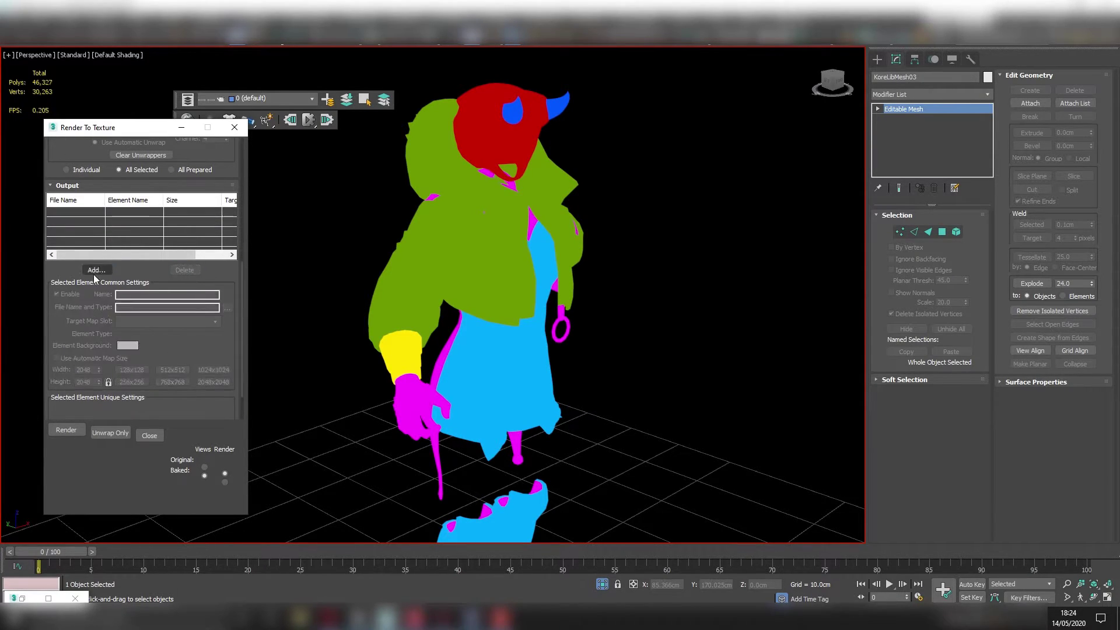
pyautogui.click(539, 276)
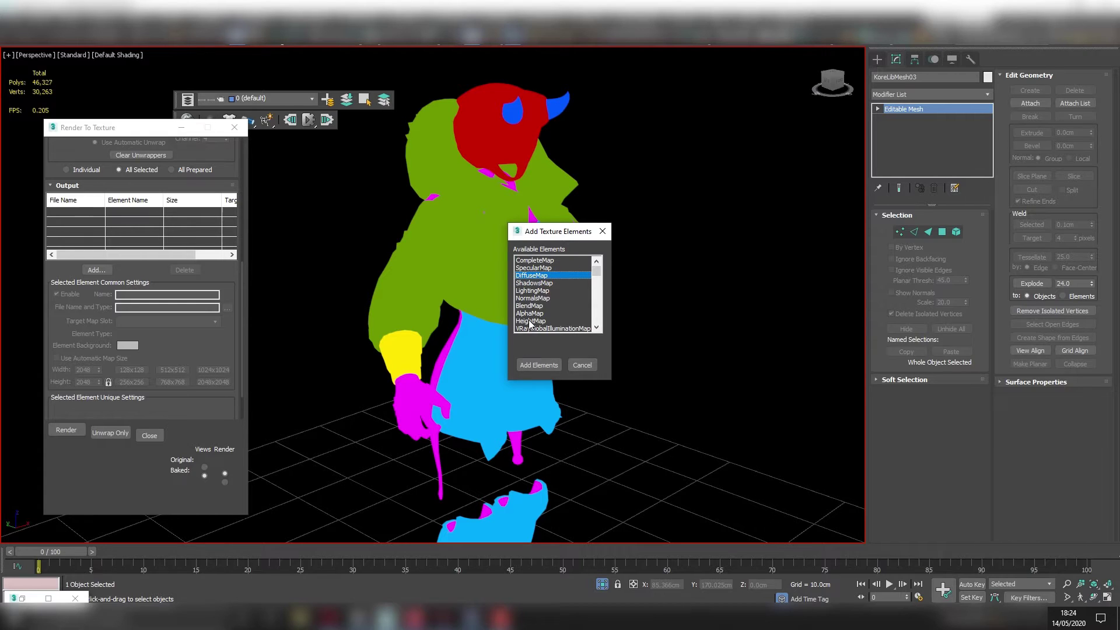
pyautogui.click(536, 366)
pyautogui.scroll(-1, 207, 313)
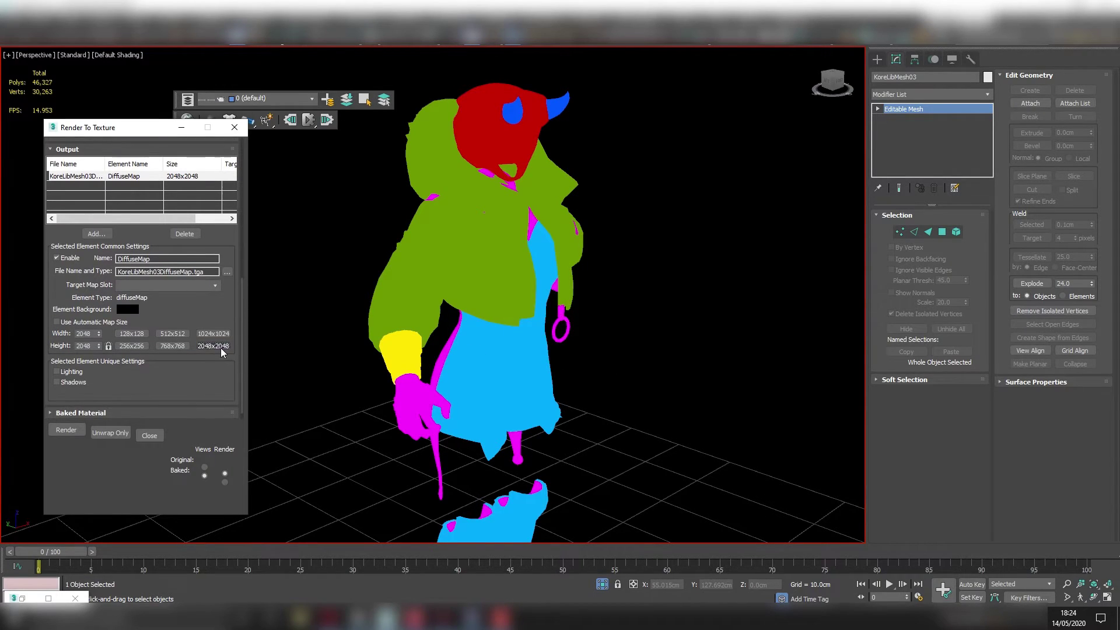
pyautogui.scroll(1, 209, 327)
pyautogui.click(189, 321)
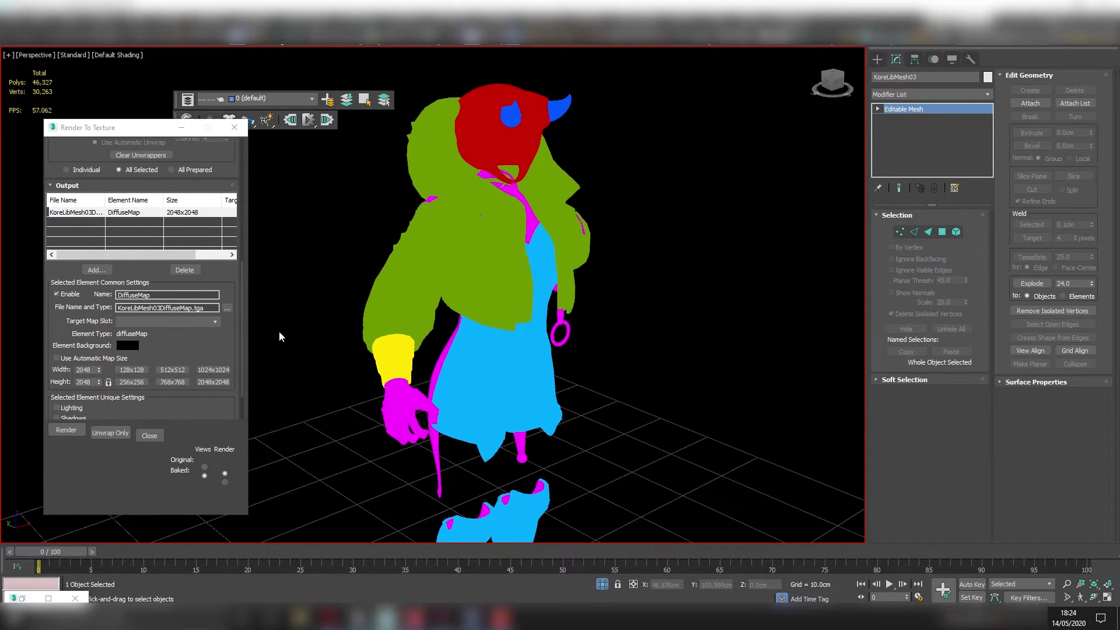
pyautogui.scroll(2, 190, 232)
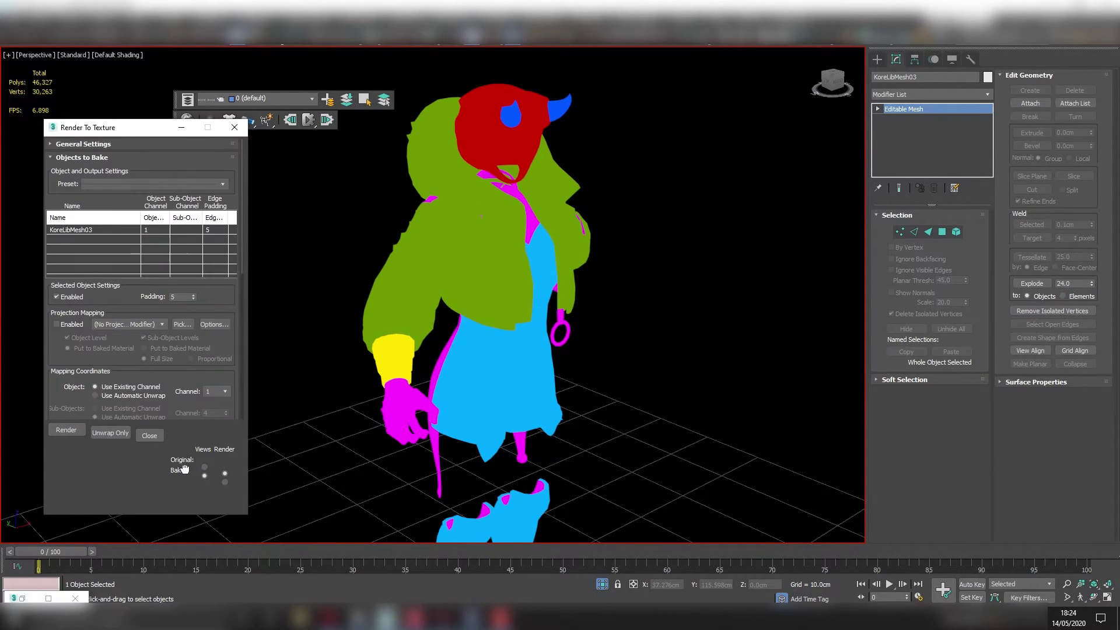
pyautogui.click(66, 430)
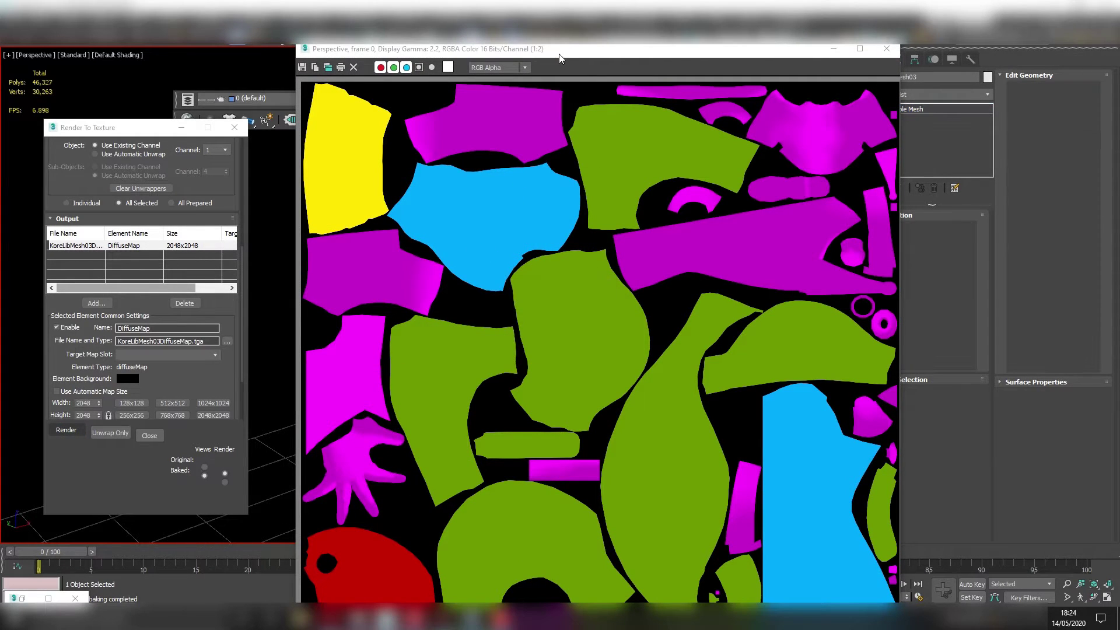
pyautogui.moveTo(546, 53); pyautogui.dragTo(536, 21)
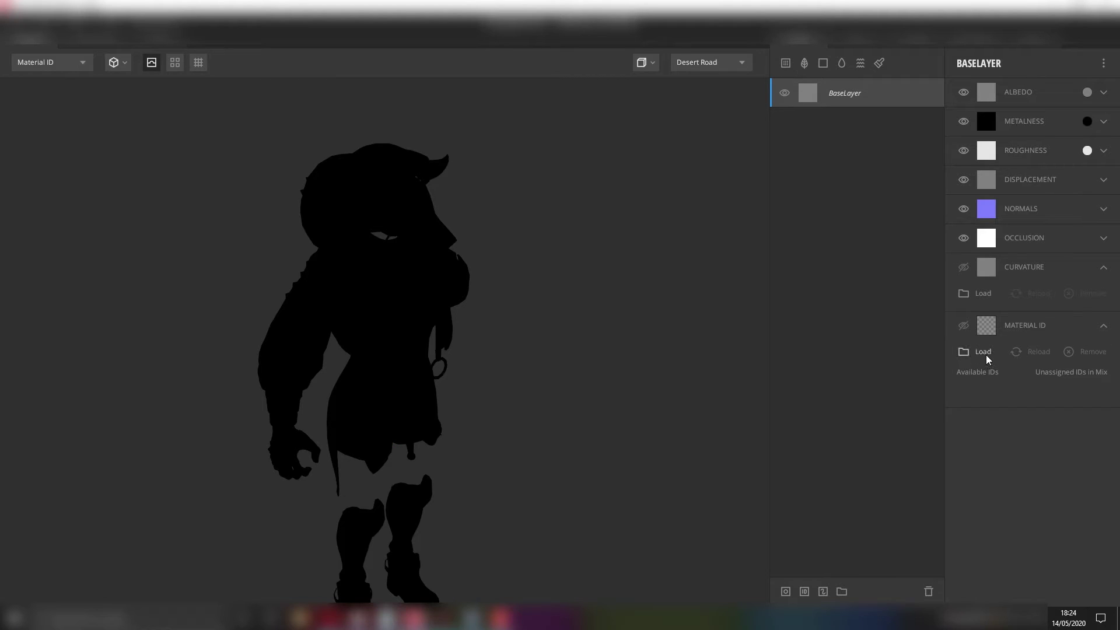
# Load idmap2.jpg as Quixel Mixer's Material ID map and orbit to check the colours.
pyautogui.click(984, 352)
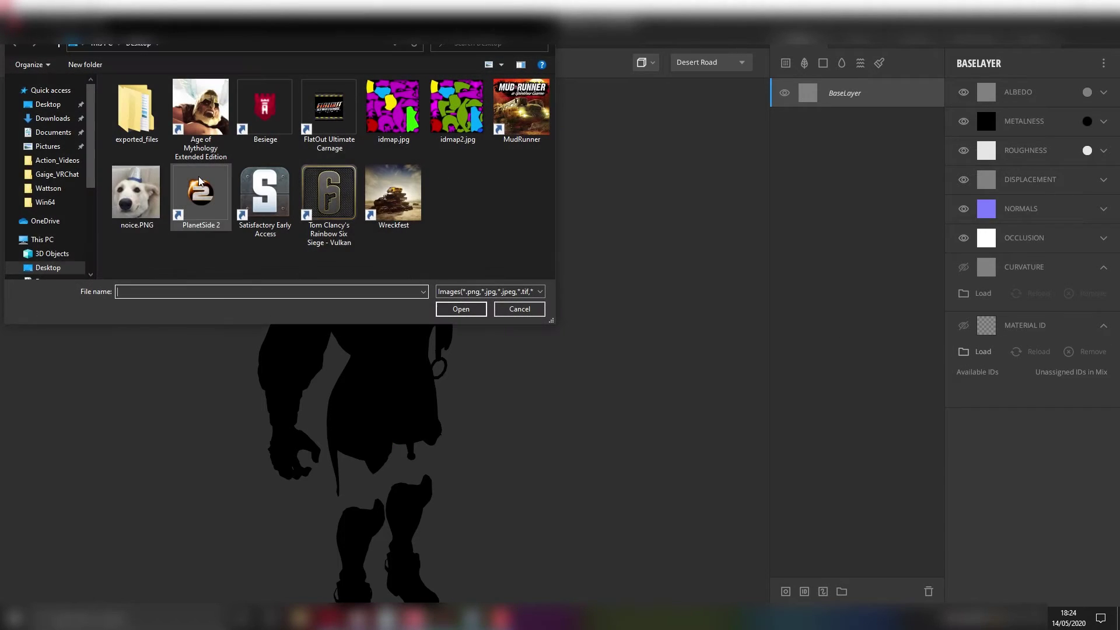
pyautogui.doubleClick(443, 115)
pyautogui.moveTo(409, 294)
pyautogui.keyDown('alt'); pyautogui.mouseDown()
pyautogui.moveTo(321, 250)
pyautogui.moveTo(343, 303)
pyautogui.moveTo(395, 275)
pyautogui.moveTo(717, 269)
pyautogui.moveTo(313, 328)
pyautogui.moveTo(311, 197)
pyautogui.moveTo(420, 283)
pyautogui.moveTo(437, 376)
pyautogui.moveTo(573, 325)
pyautogui.moveTo(338, 328)
pyautogui.mouseUp(); pyautogui.keyUp('alt')
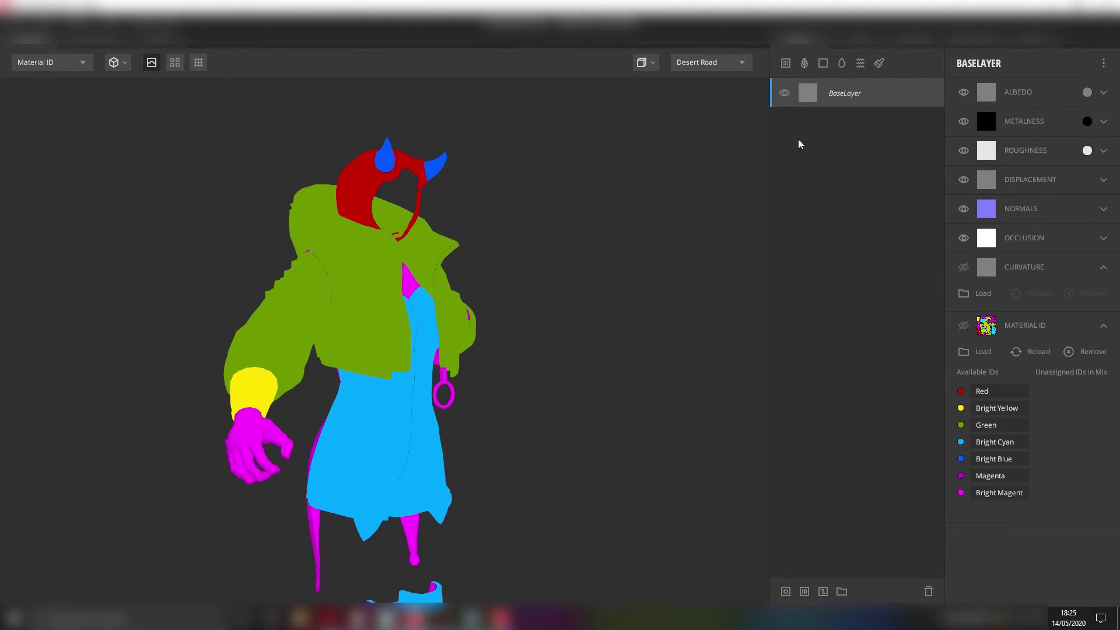
# Switch to PBR Metalness preview and mask the Forest Roots layer to the Red material ID.
pyautogui.click(39, 61)
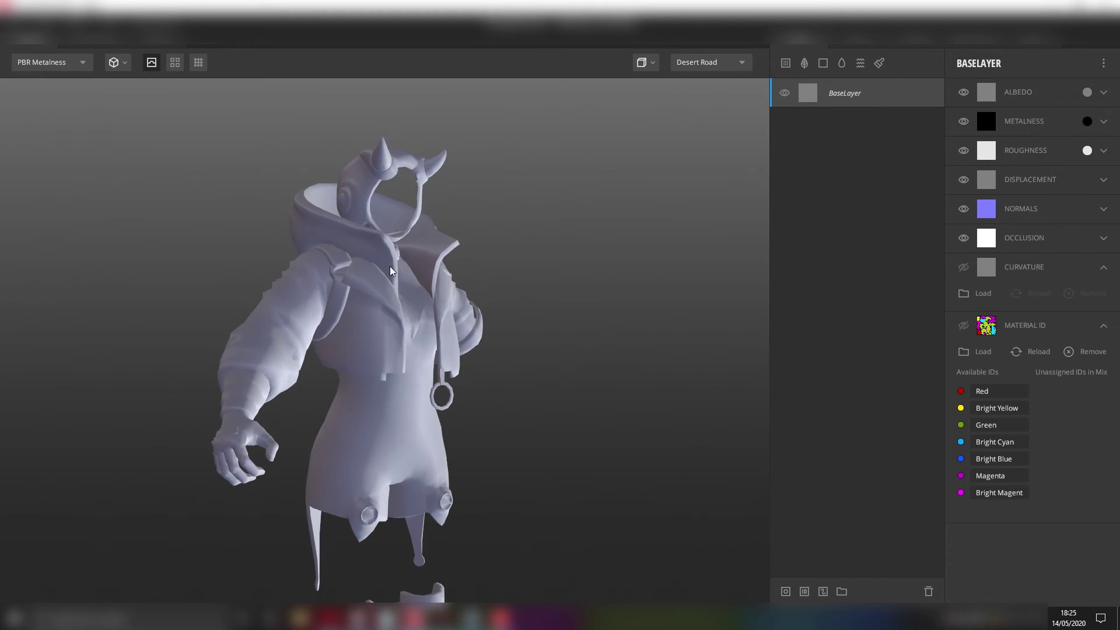
pyautogui.rightClick(836, 92)
pyautogui.click(875, 256)
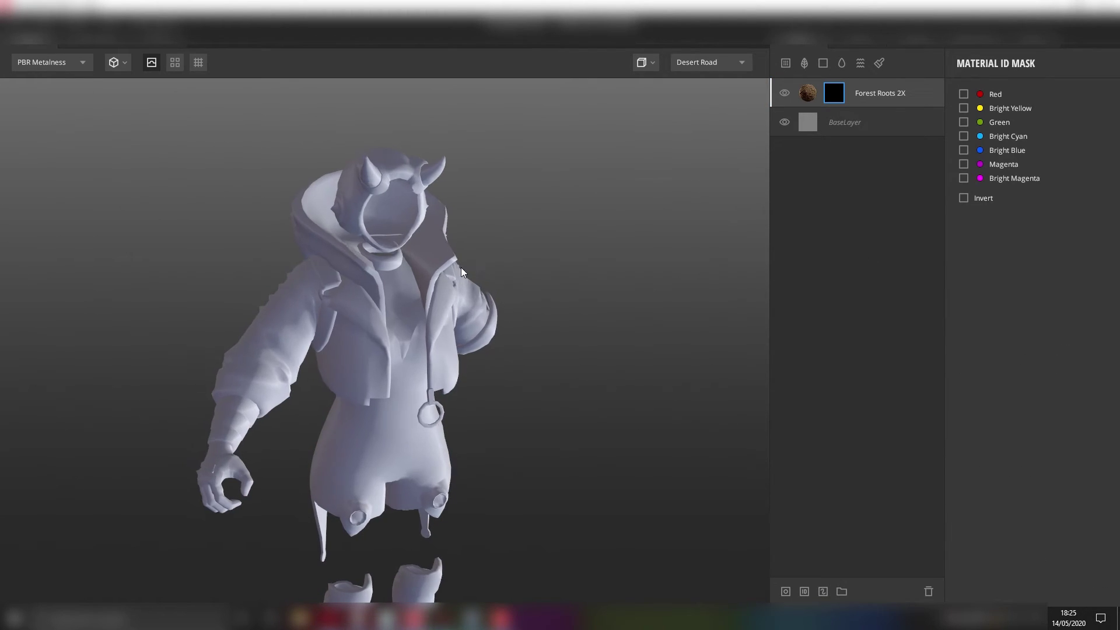
pyautogui.click(963, 93)
pyautogui.moveTo(510, 260); pyautogui.dragTo(612, 253)
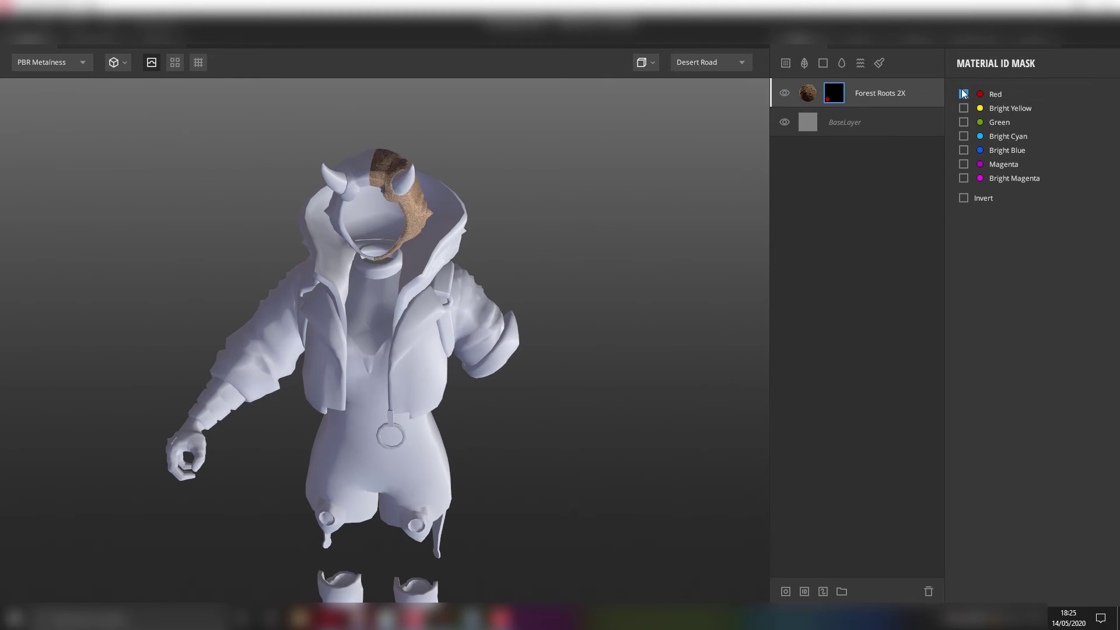